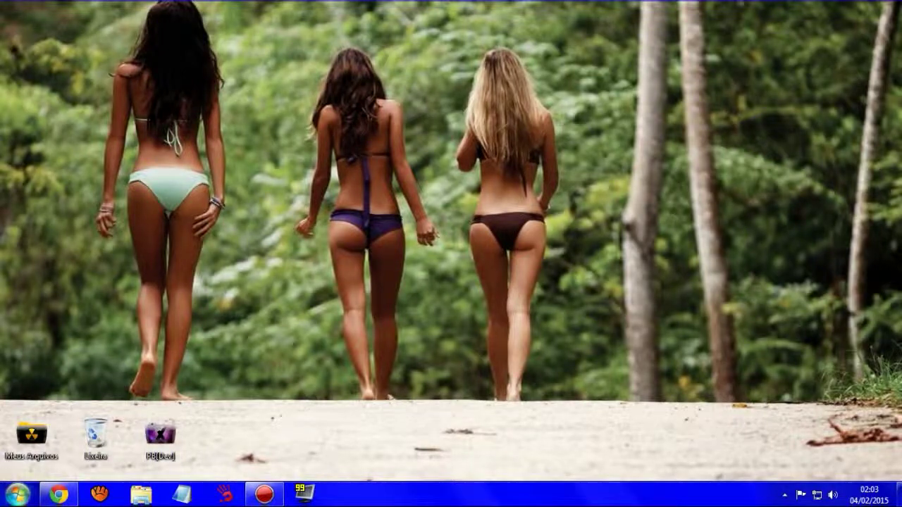
left_click(17, 495)
right_click(214, 353)
left_click(272, 345)
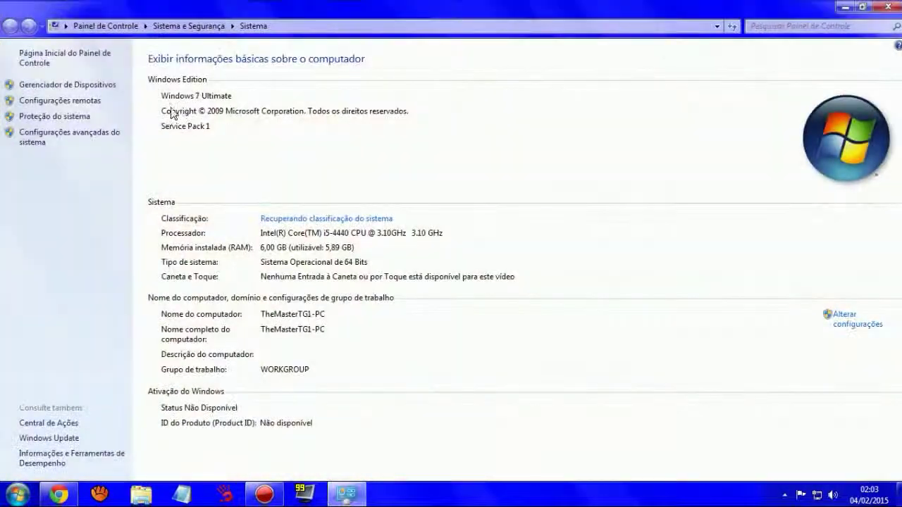
left_click(888, 6)
Step: Open the Computer window and check the free space on Disco Local (C:)
key("super")
left_click(210, 356)
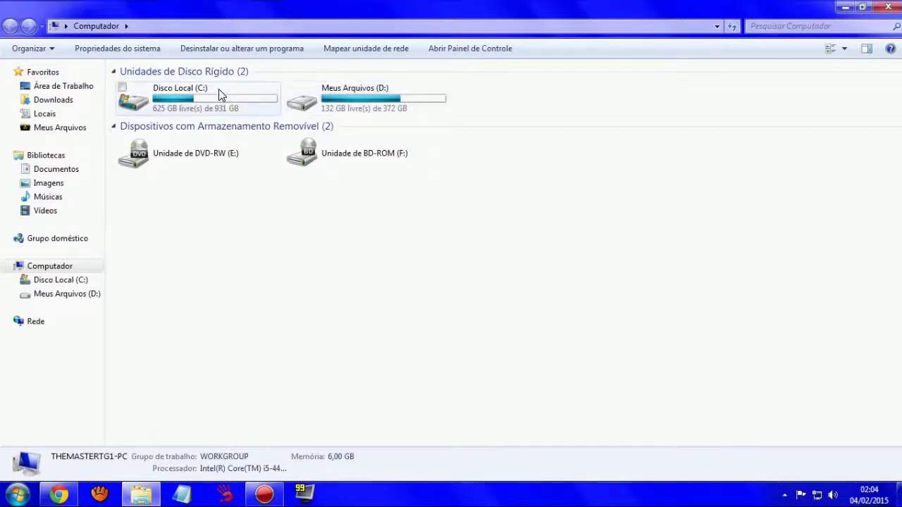
left_click(197, 103)
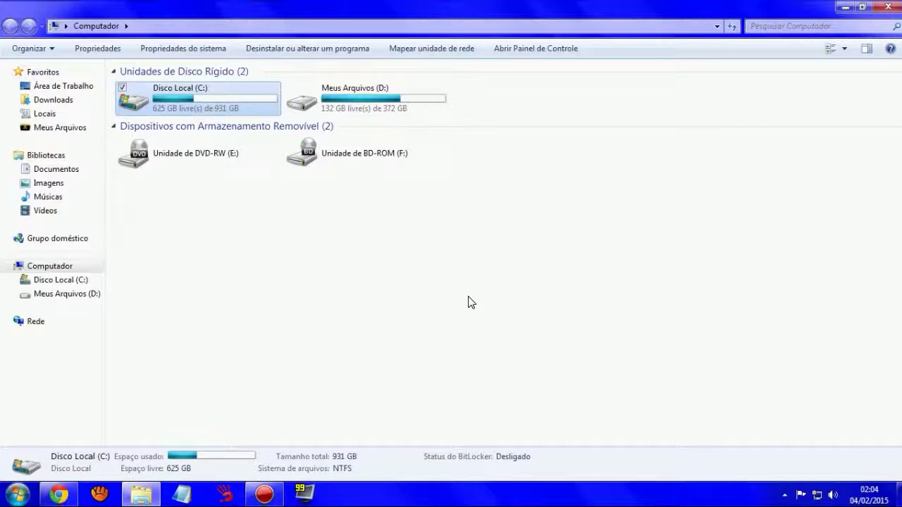
left_click(470, 302)
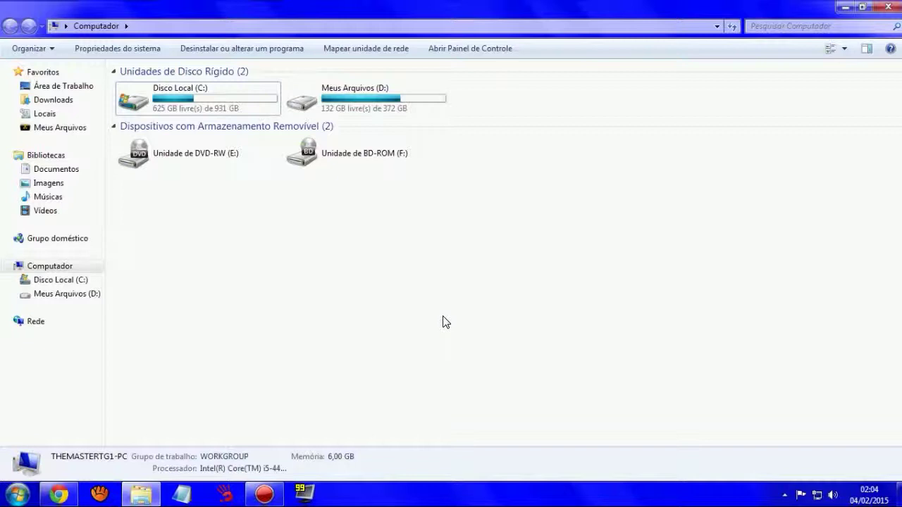
Step: View the image Video xD in the Meus Arquivos folder to examine the System Protection disk usage, and close it
left_click(67, 129)
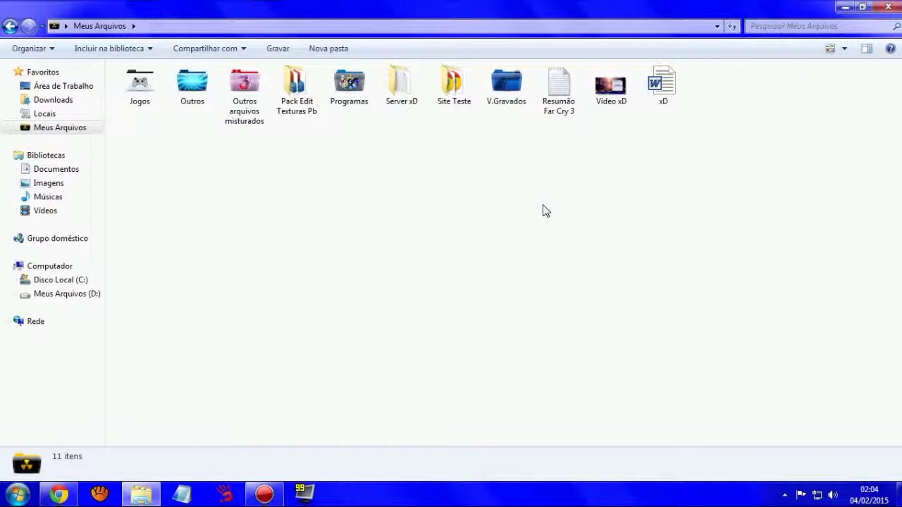
left_click(605, 85)
double_click(605, 85)
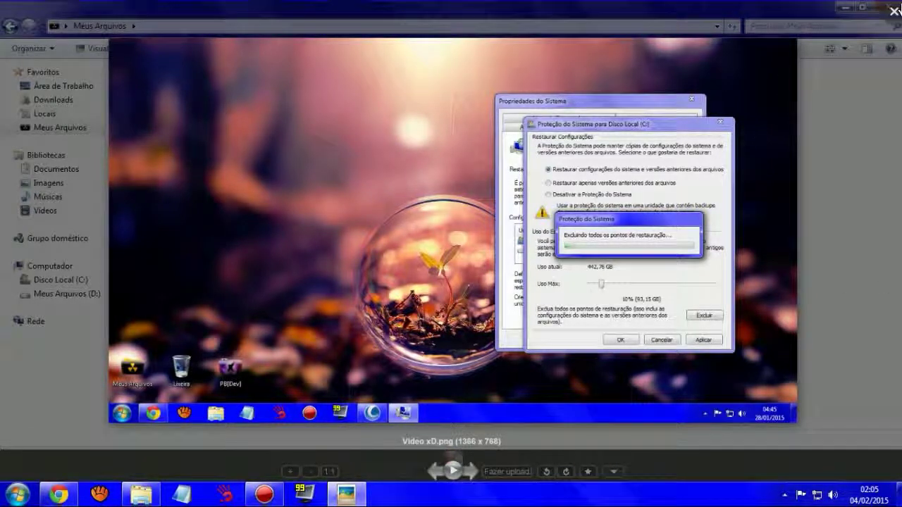
left_click(895, 11)
left_click(594, 277)
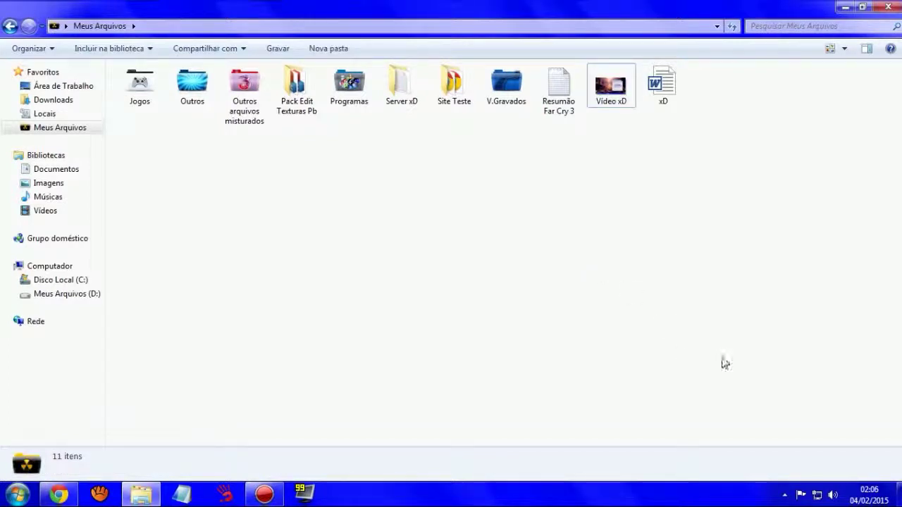
left_click(783, 495)
left_click(782, 495)
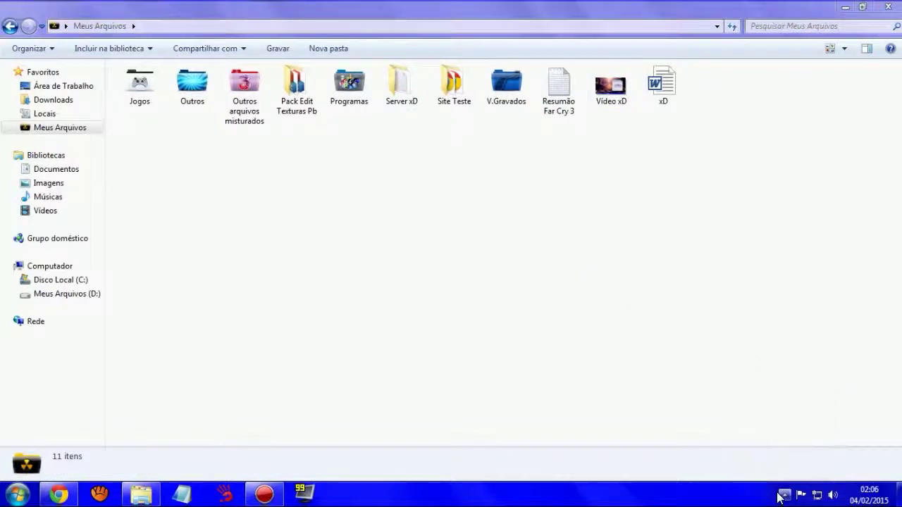
left_click(757, 324)
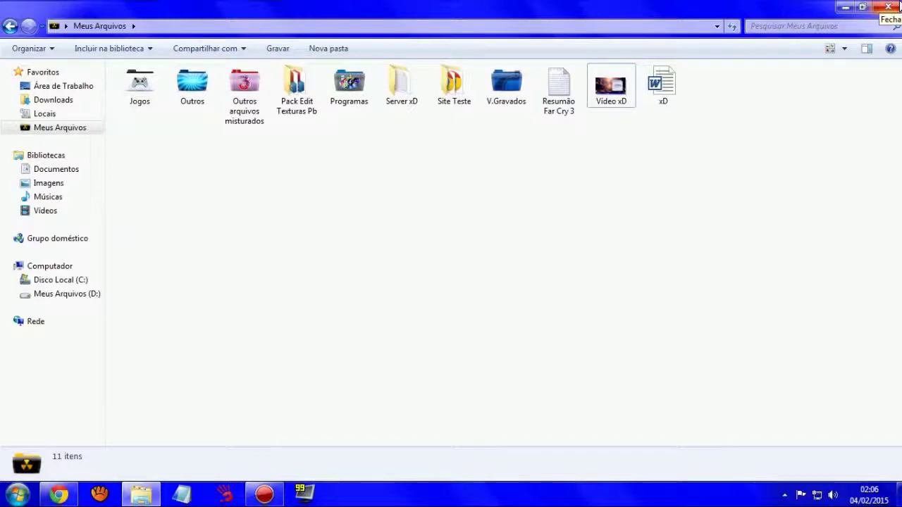
Step: Close the Meus Arquivos folder and open the System Protection settings from the computer's properties
left_click(888, 7)
left_click_drag(302, 232, 226, 265)
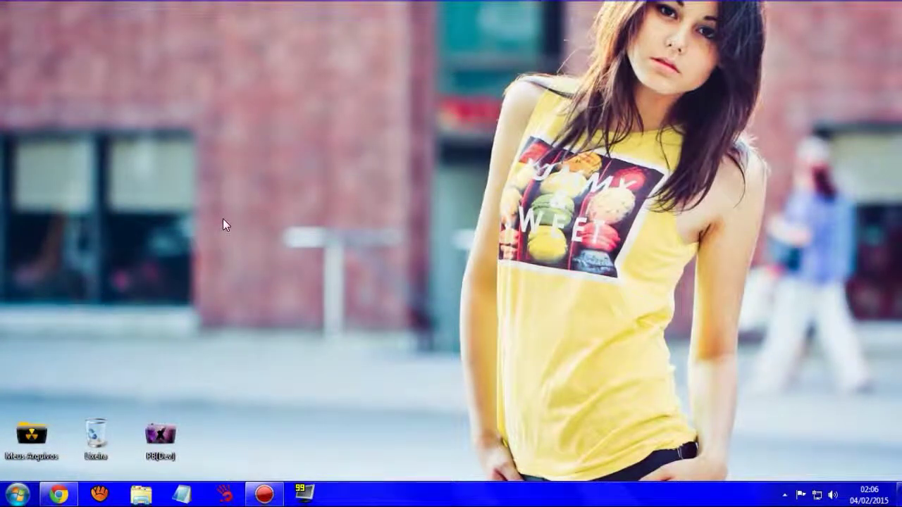
left_click(17, 495)
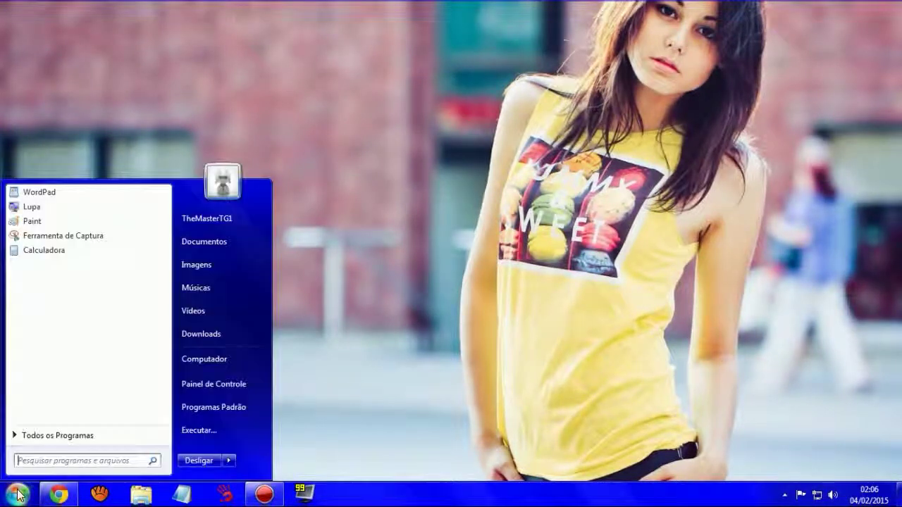
right_click(200, 358)
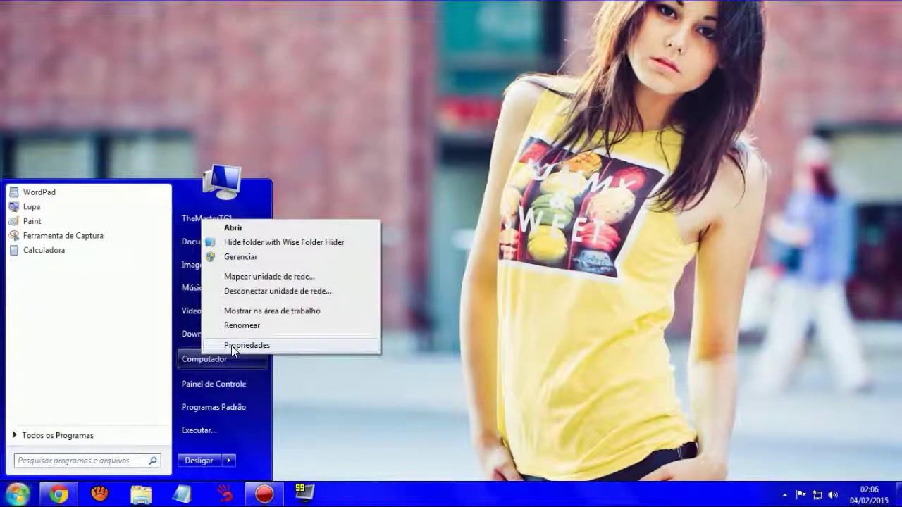
left_click(342, 345)
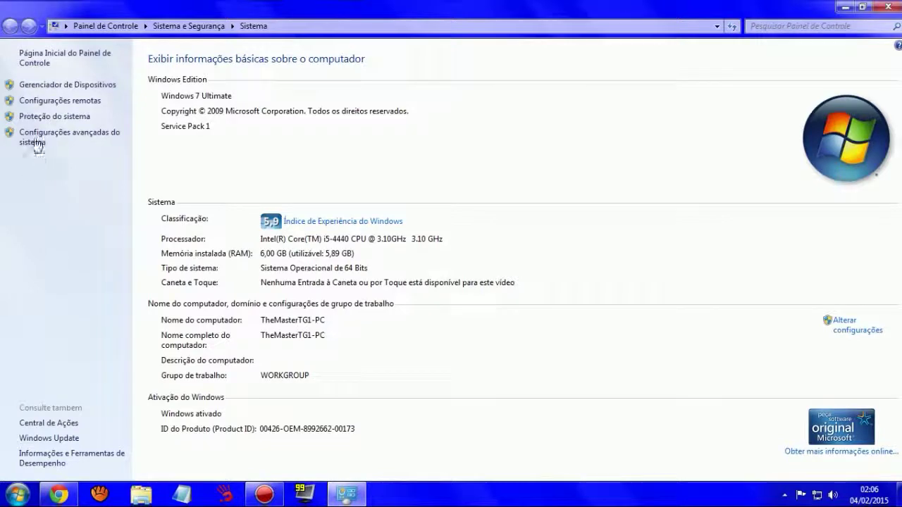
left_click(56, 120)
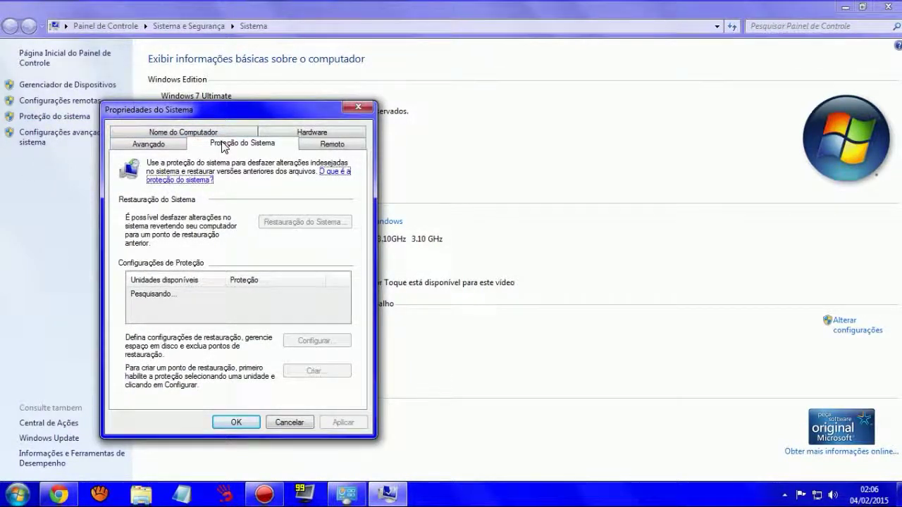
left_click_drag(232, 118, 347, 89)
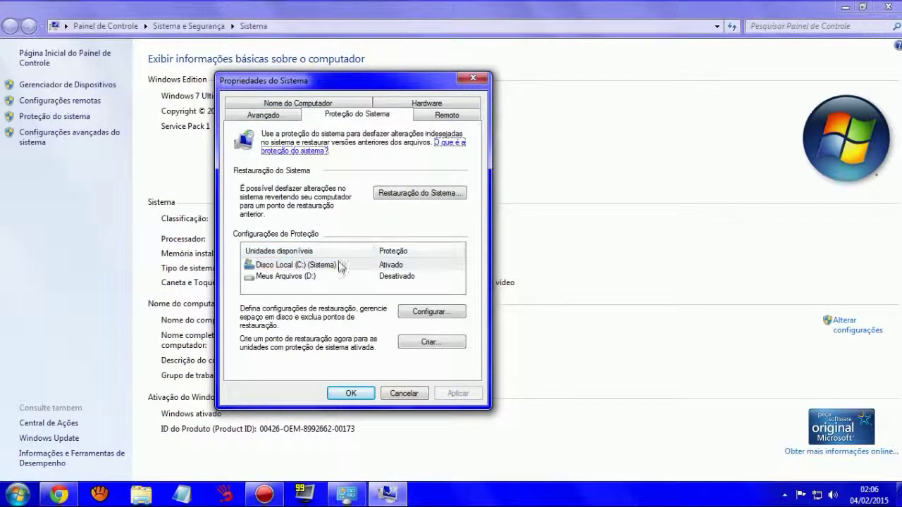
left_click_drag(293, 80, 420, 78)
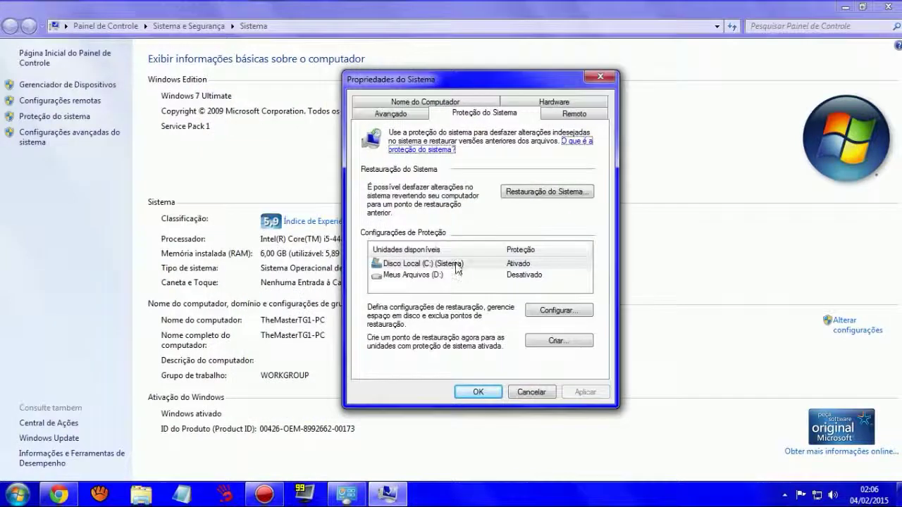
Step: Try lowering the maximum disk space for system protection on Disco Local (C:) to 6%, and cancel the change
left_click(455, 264)
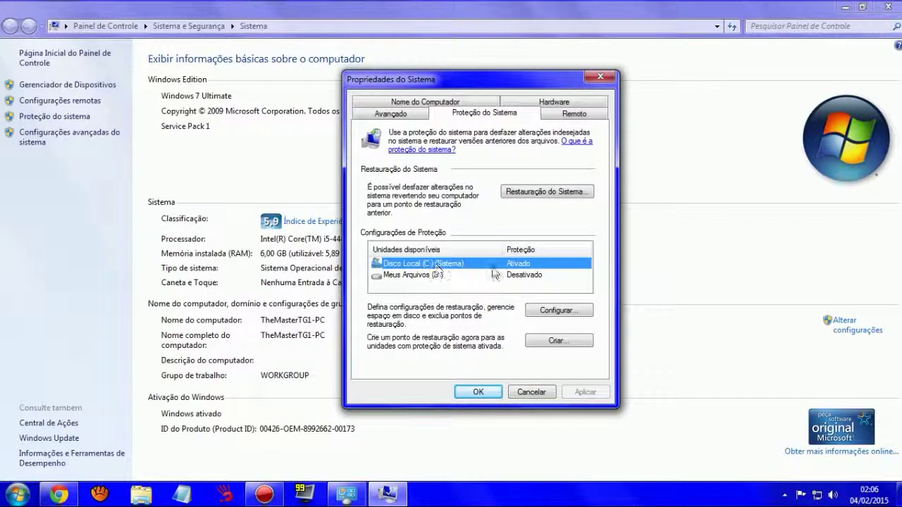
left_click(552, 315)
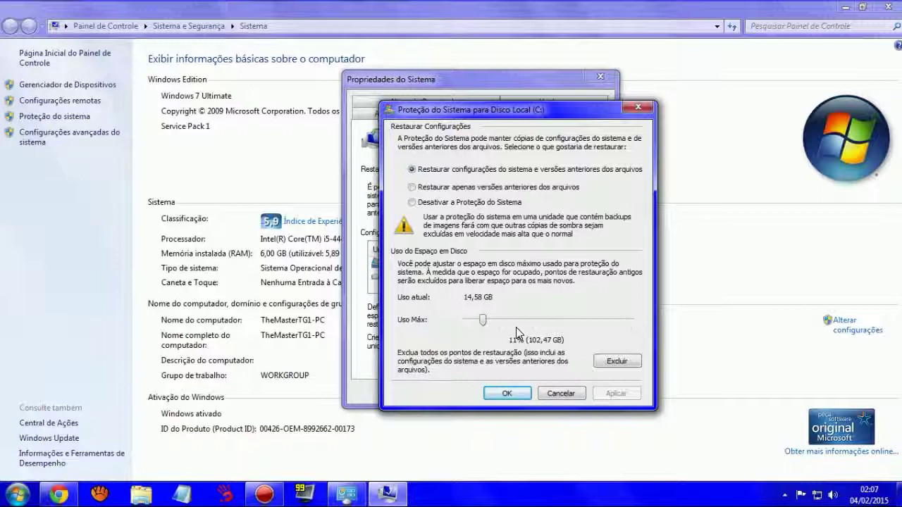
mouse_move(480, 322)
left_mouse_down()
mouse_move(465, 322)
mouse_move(473, 323)
left_mouse_up()
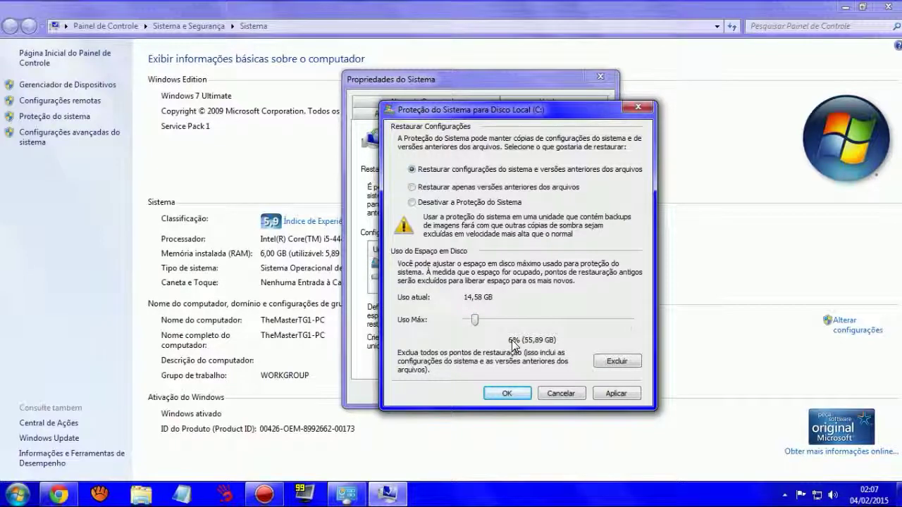
left_click(551, 395)
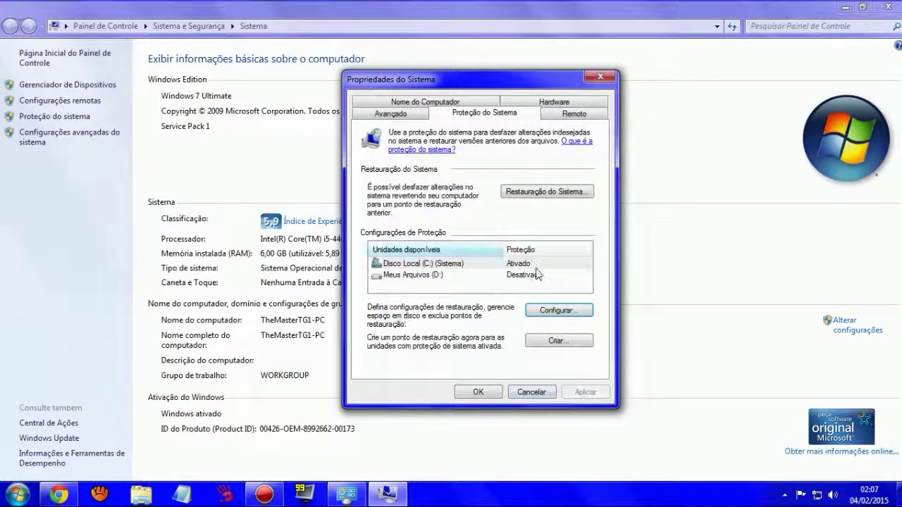
Step: Review the restore options and disk space usage in the protection settings of Disco Local (C:), and close all system windows without applying changes
left_click(514, 266)
left_click(542, 315)
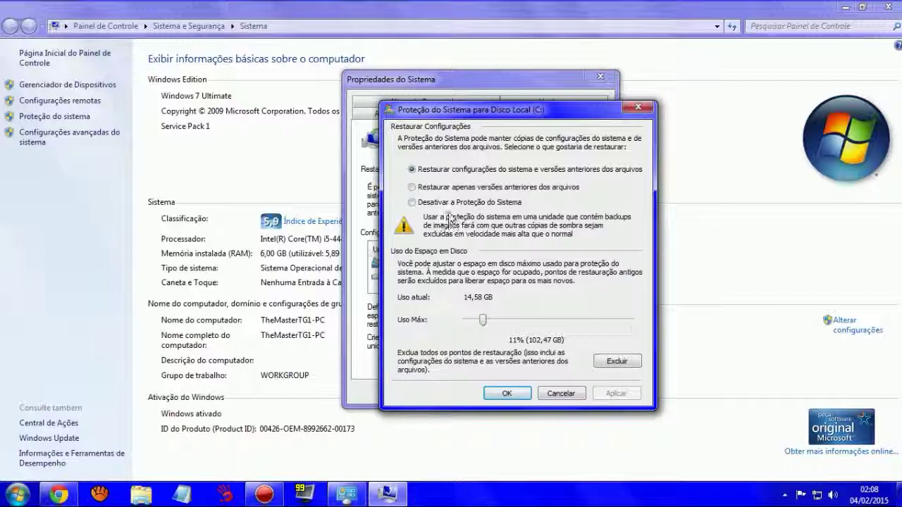
left_click(483, 170)
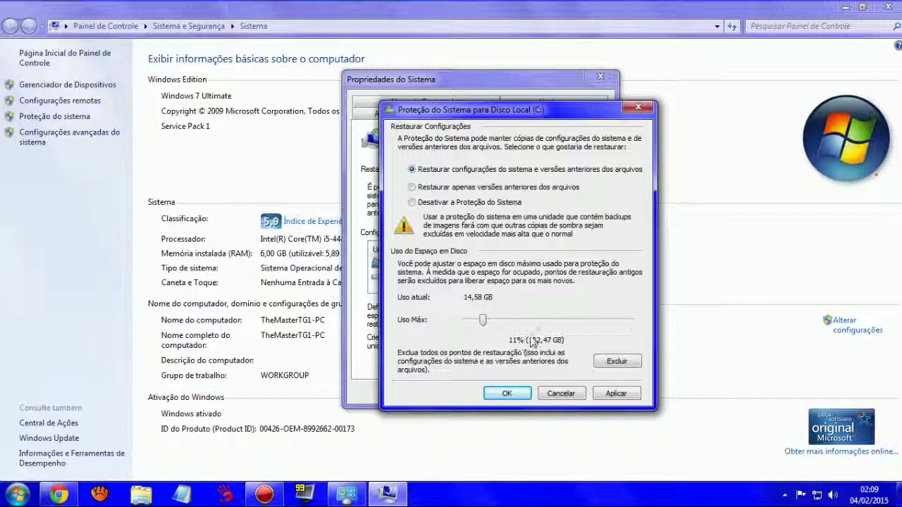
left_click(561, 393)
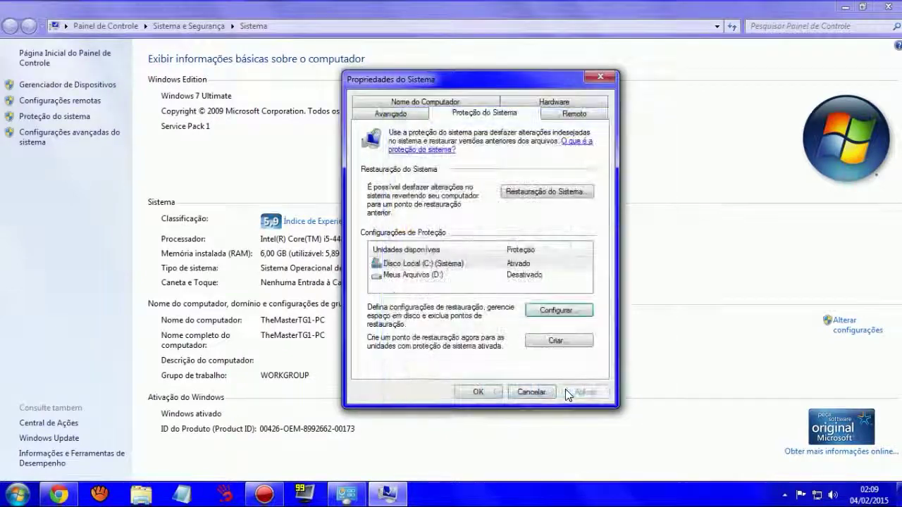
left_click(525, 392)
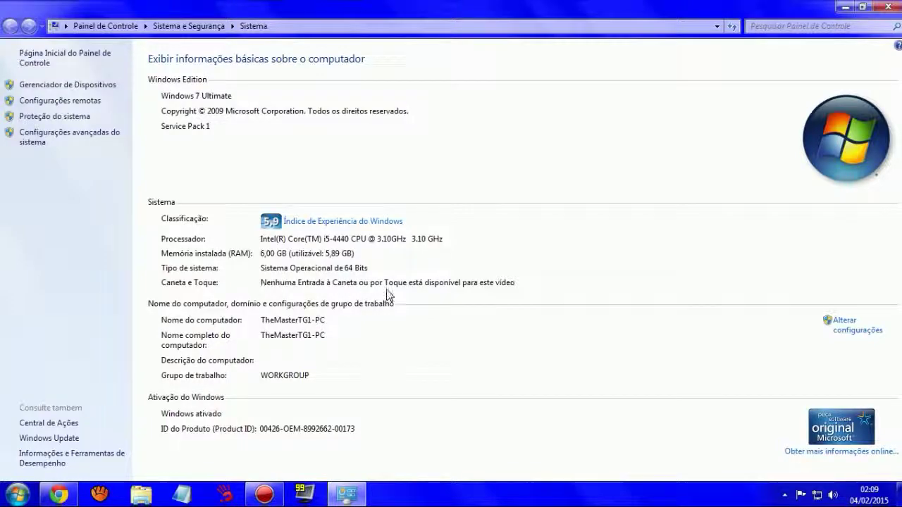
left_click(888, 7)
Step: Reopen the image Video xD from Meus Arquivos to examine the deletion of restore points, and close it
key("super")
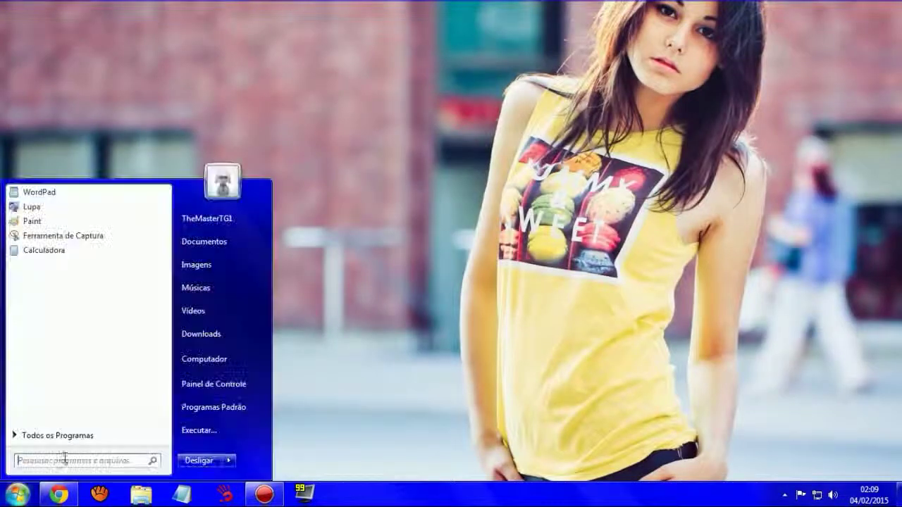
left_click(203, 359)
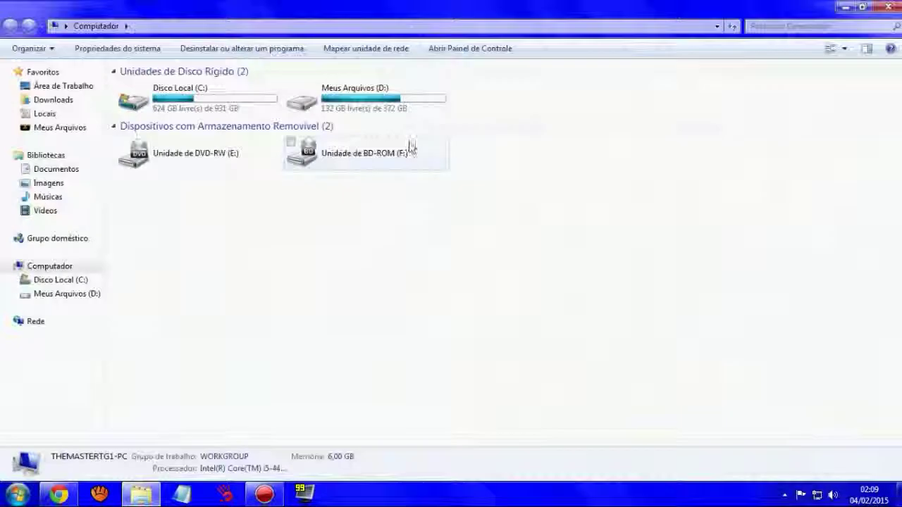
left_click(67, 129)
double_click(611, 84)
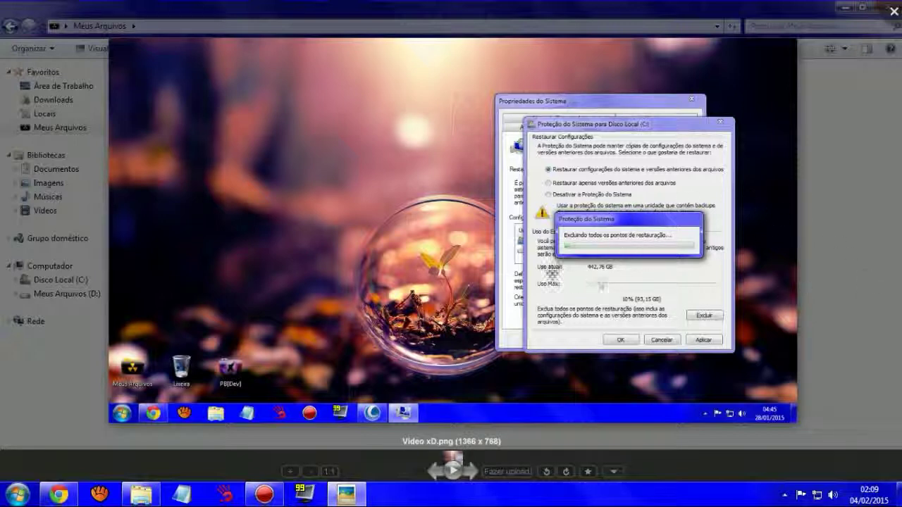
left_click(895, 12)
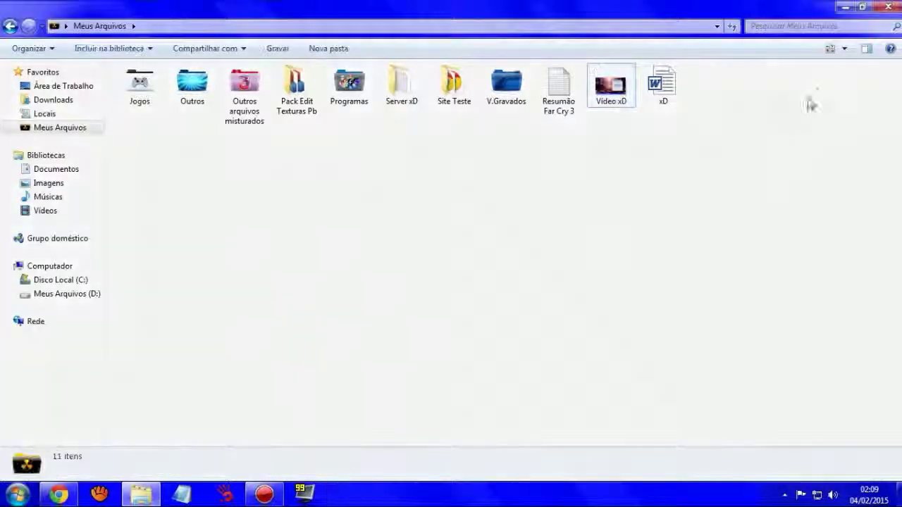